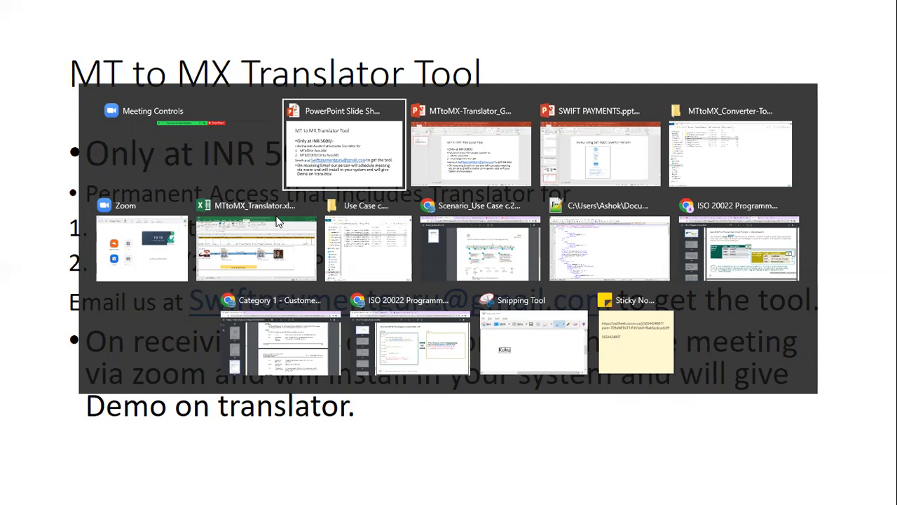
# Switch to the MTtoMX_Translator.xlsx workbook in Excel and start an XML export of its mapped data.
pyautogui.press('Down')
pyautogui.click(278, 222)
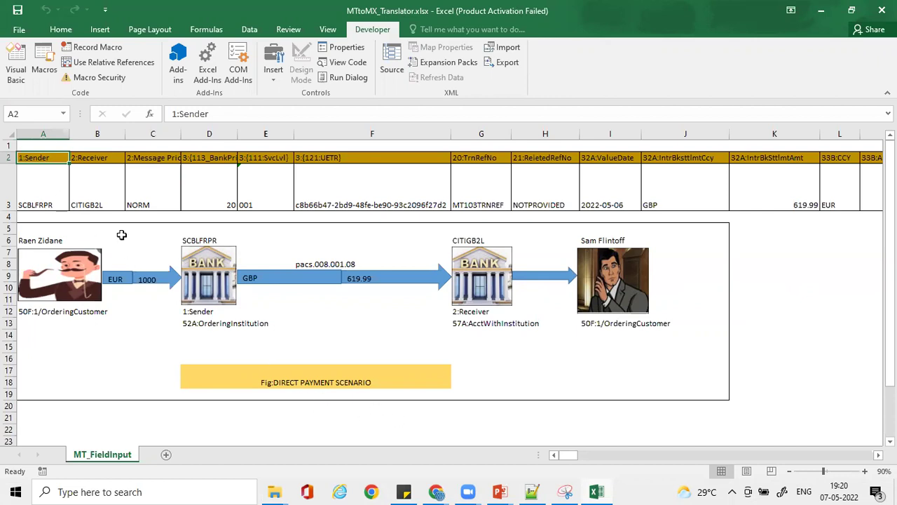
pyautogui.click(500, 491)
pyautogui.click(508, 64)
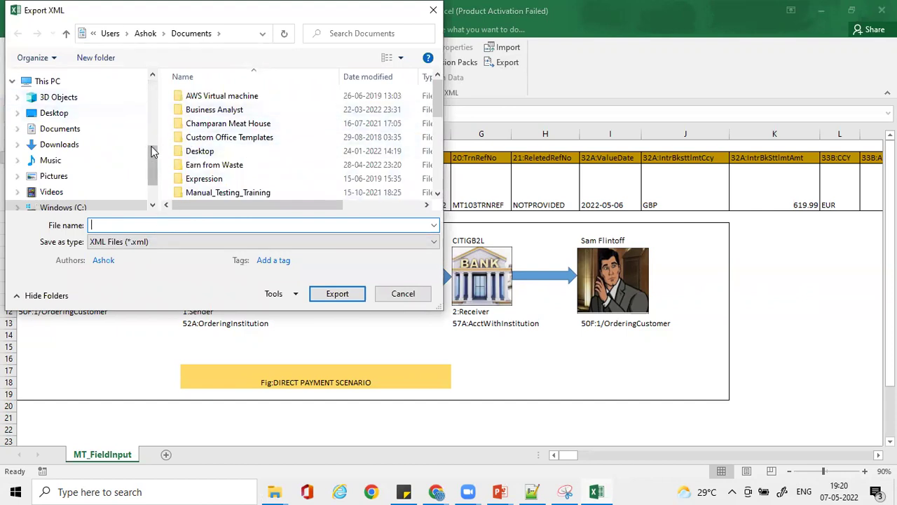
# Export the XML data as Pacs008-Demo1 into the Pacs008_Message Generaton Results folder inside MTtoMX_Converter-Tool.
pyautogui.moveTo(152, 150)
pyautogui.mouseDown()
pyautogui.moveTo(149, 85)
pyautogui.moveTo(154, 149)
pyautogui.mouseUp()
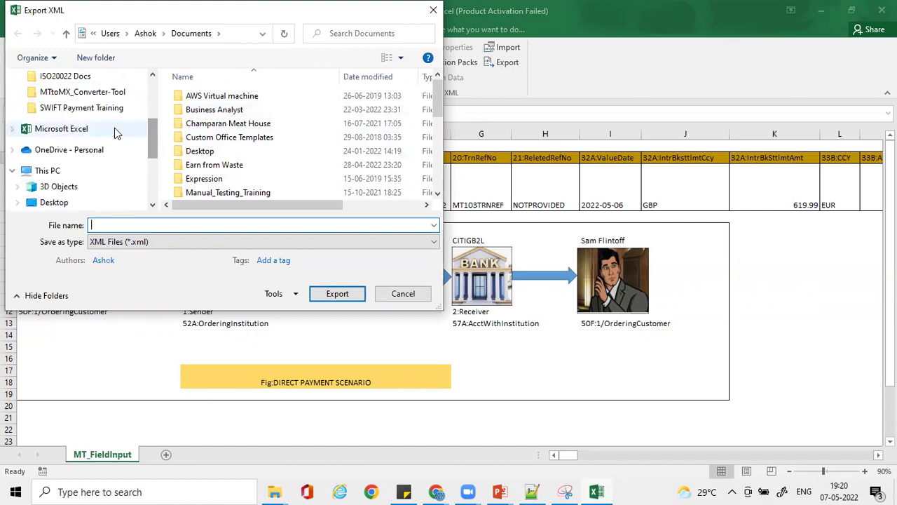
pyautogui.click(100, 112)
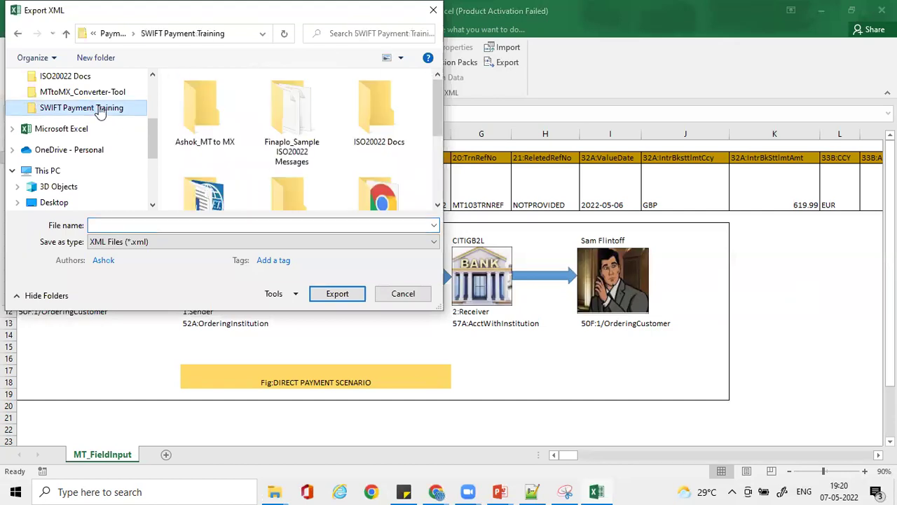
pyautogui.click(102, 96)
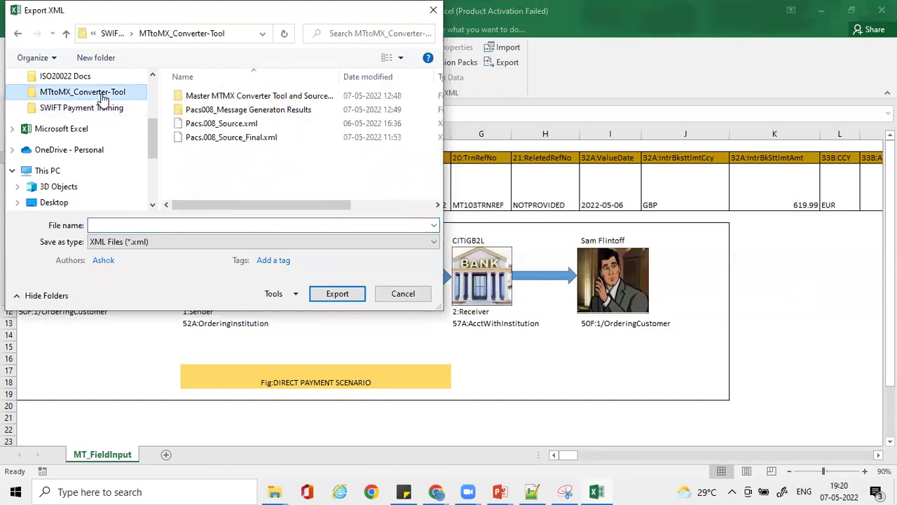
pyautogui.click(233, 110)
pyautogui.click(189, 221)
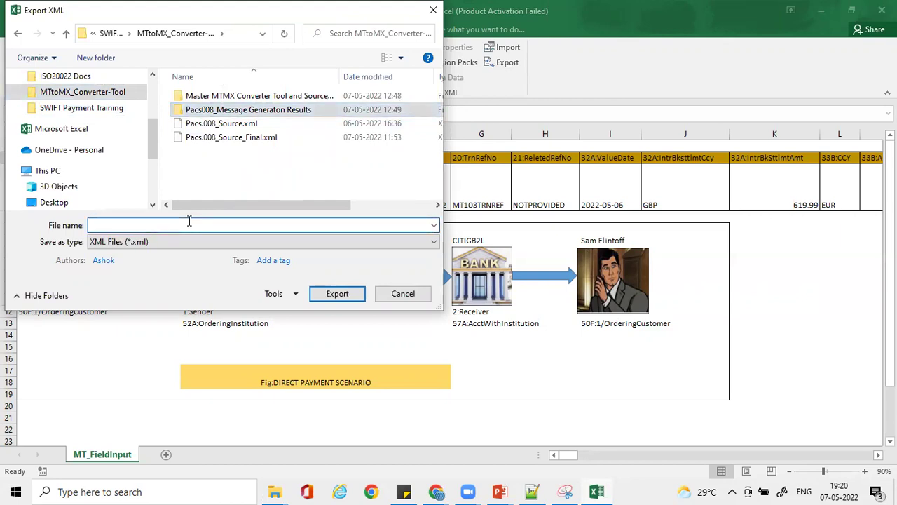
pyautogui.write('Pacs')
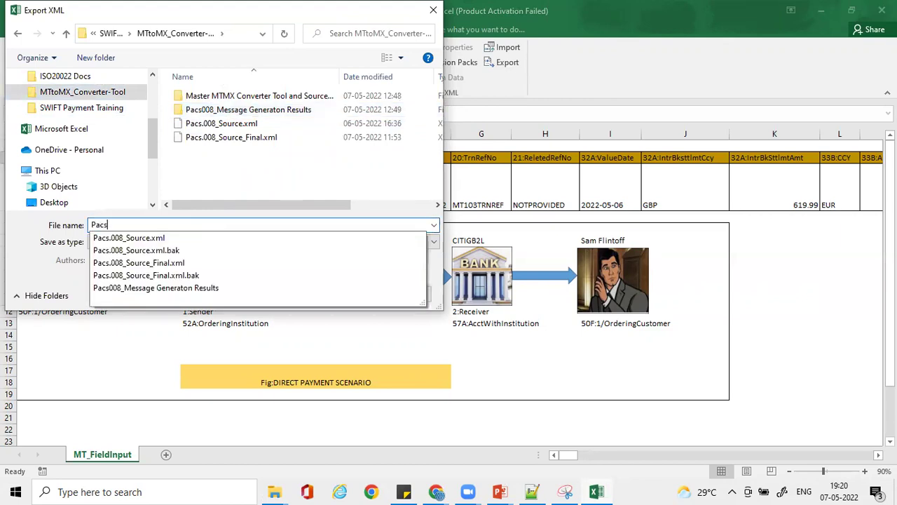
pyautogui.write('008')
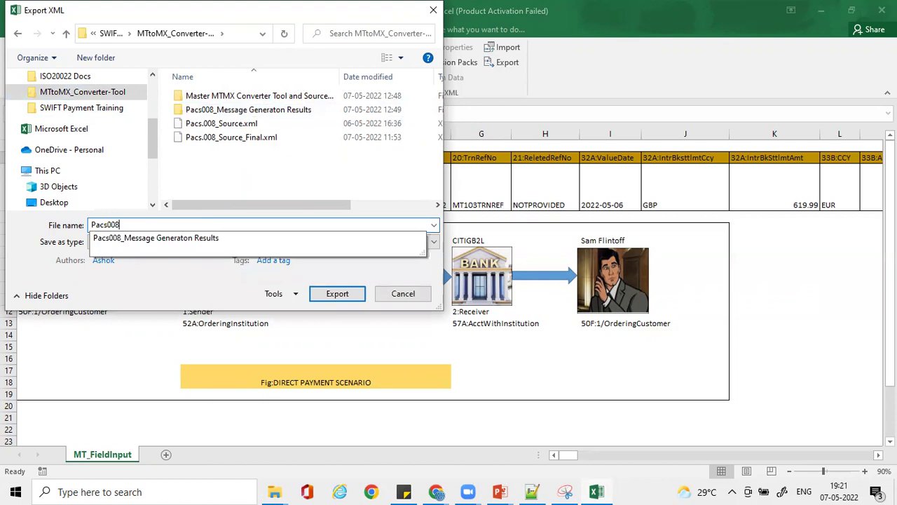
pyautogui.write('-Demo1')
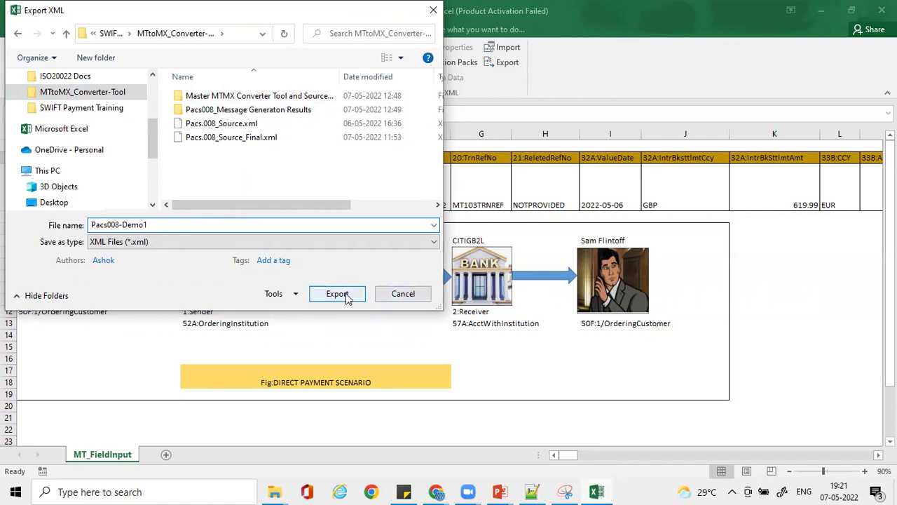
pyautogui.doubleClick(294, 110)
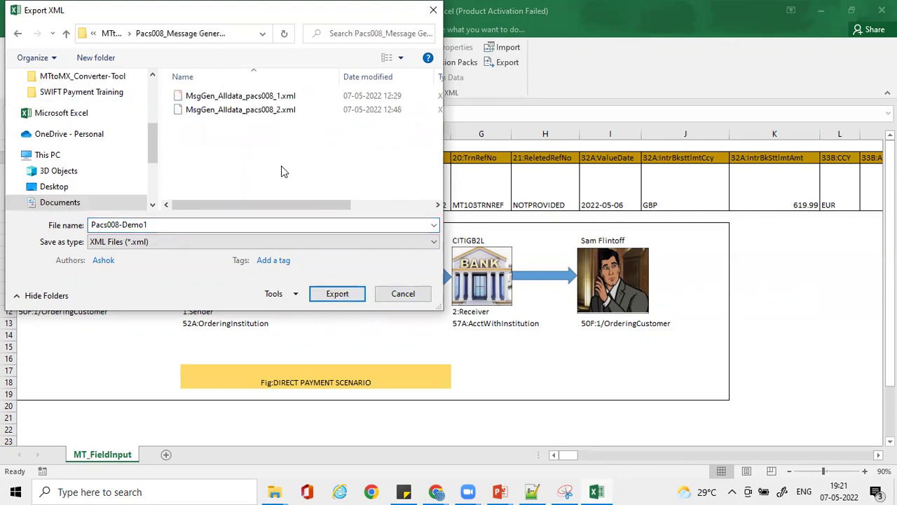
pyautogui.click(327, 296)
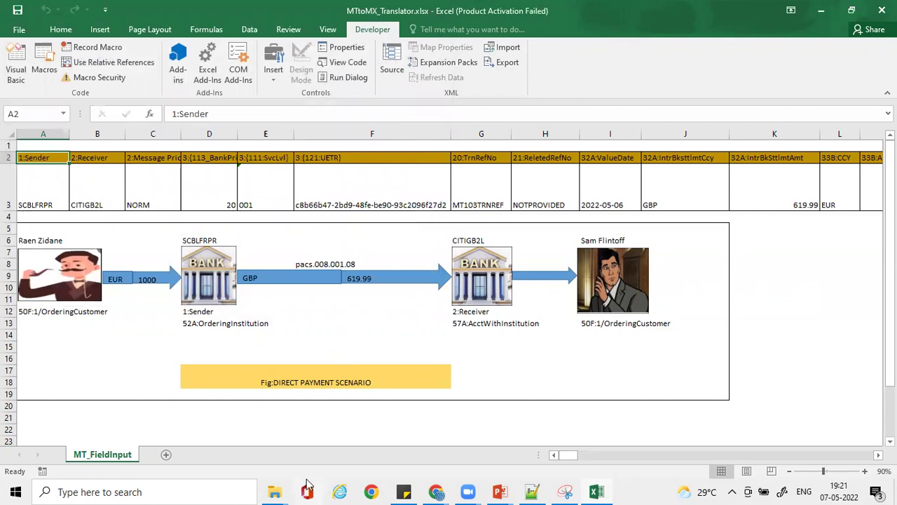
# Switch to File Explorer and open Pacs008-Demo1.xml from the Pacs008_Message Generaton Results folder in Notepad++.
pyautogui.click(276, 491)
pyautogui.click(223, 440)
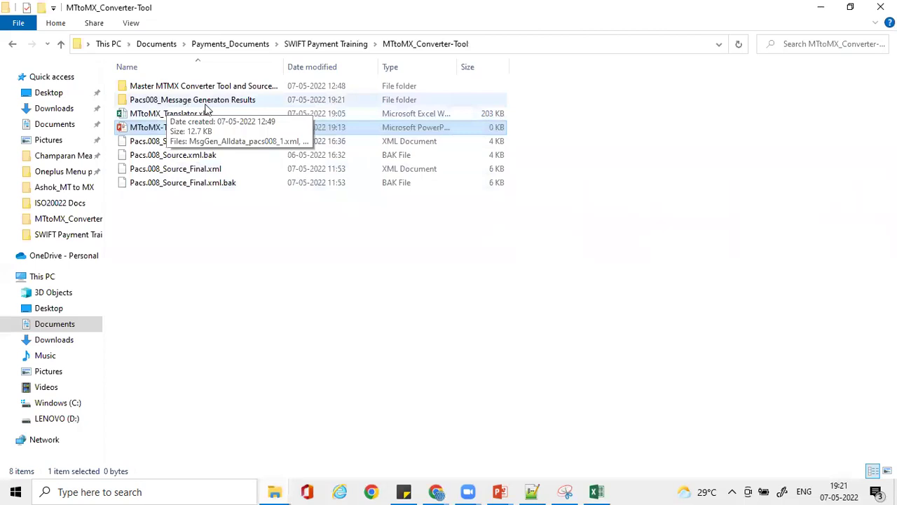
pyautogui.doubleClick(205, 102)
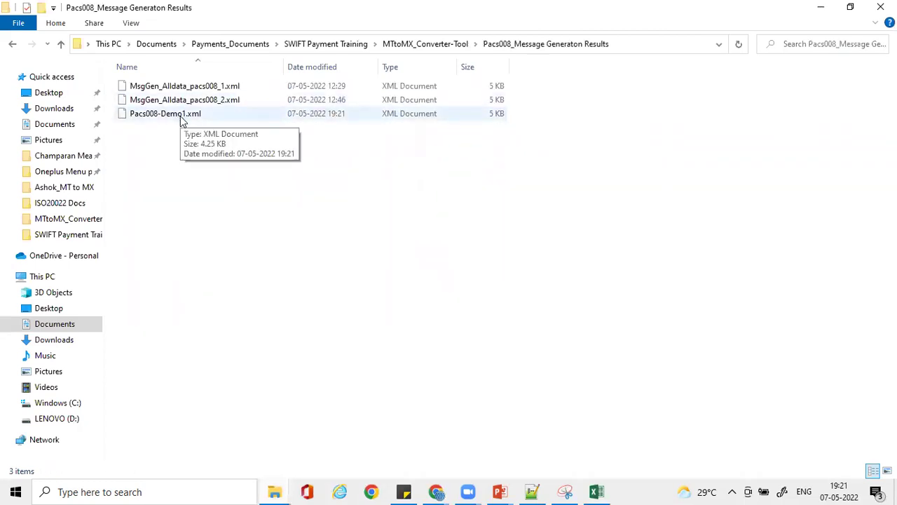
pyautogui.rightClick(180, 116)
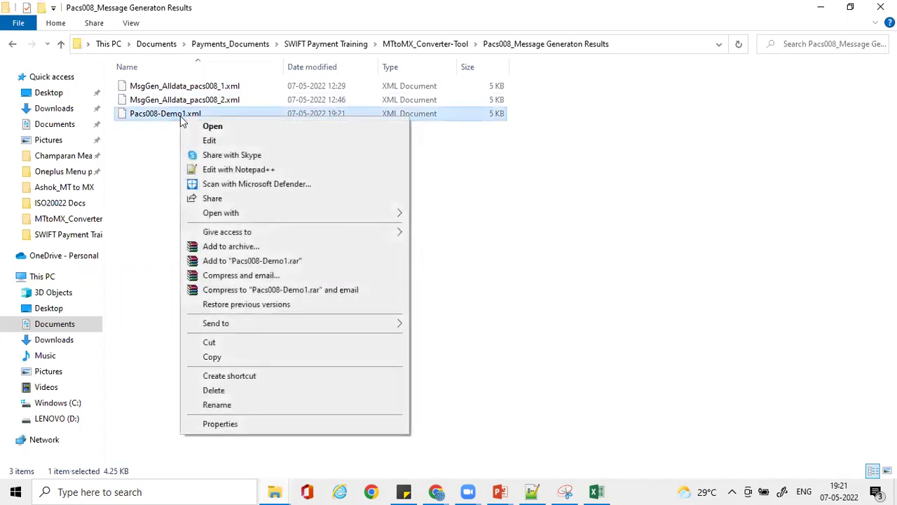
pyautogui.click(248, 170)
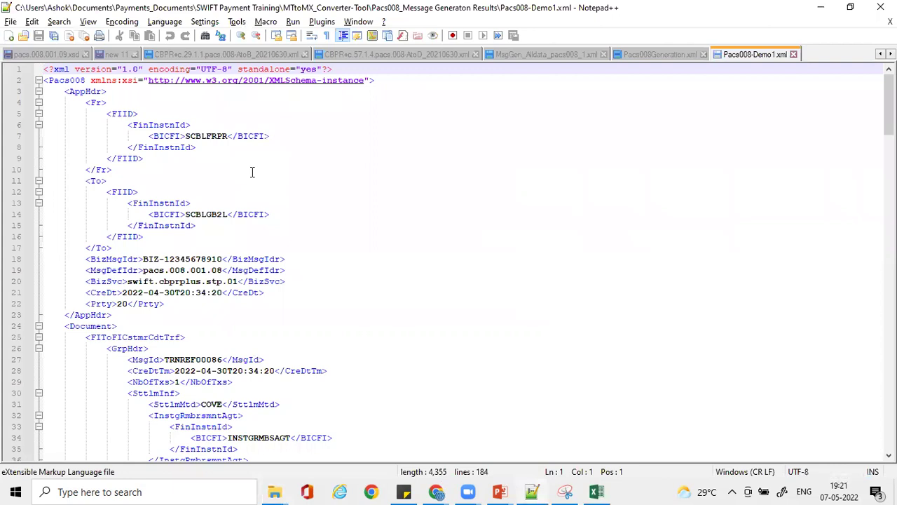
# Examine the exported XML's application header, group header, settlement information and credit transfer transaction elements.
pyautogui.click(153, 25)
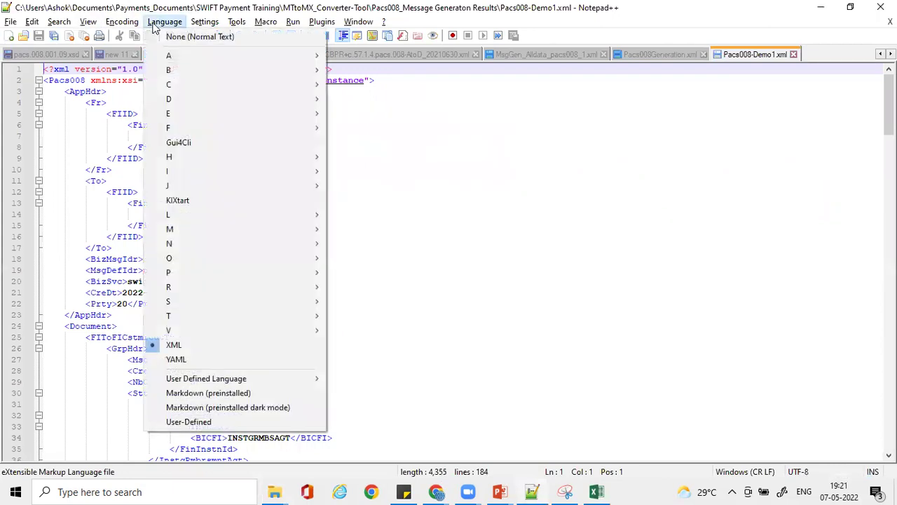
pyautogui.click(423, 216)
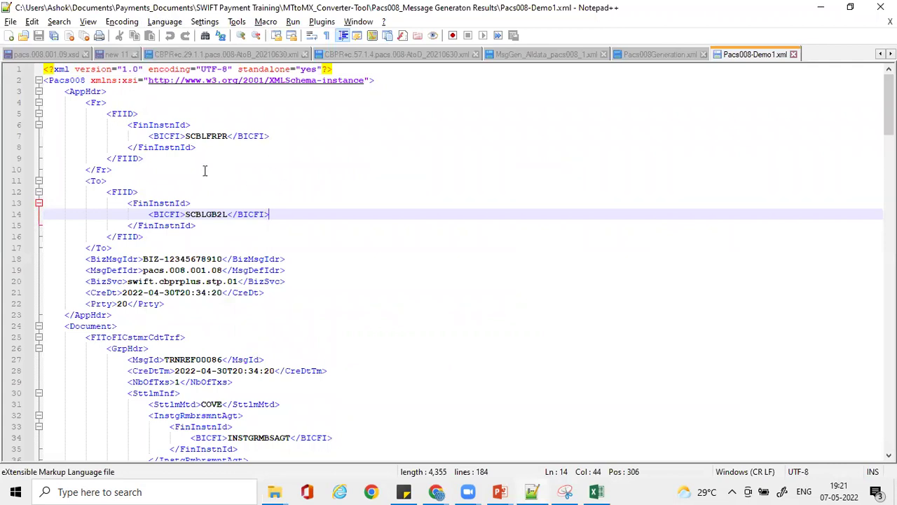
pyautogui.scroll(-1, 219, 223)
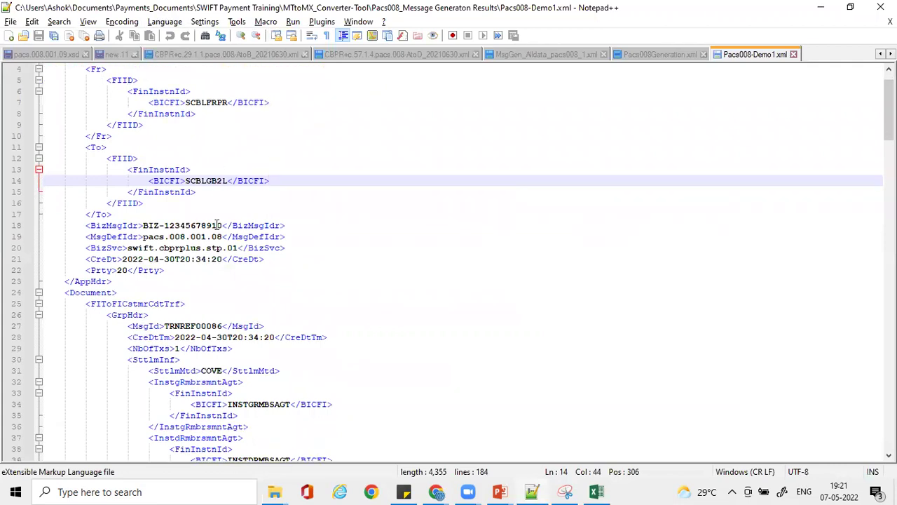
pyautogui.scroll(-2, 218, 224)
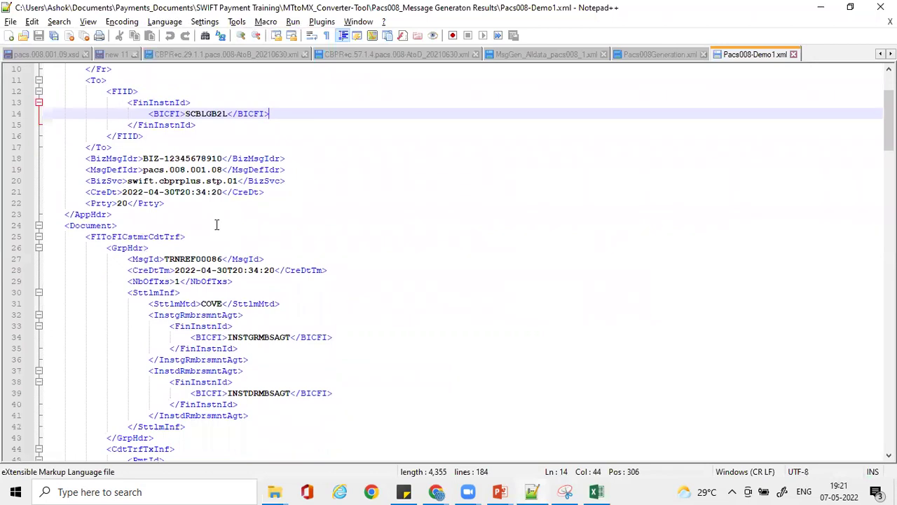
pyautogui.scroll(2, 216, 224)
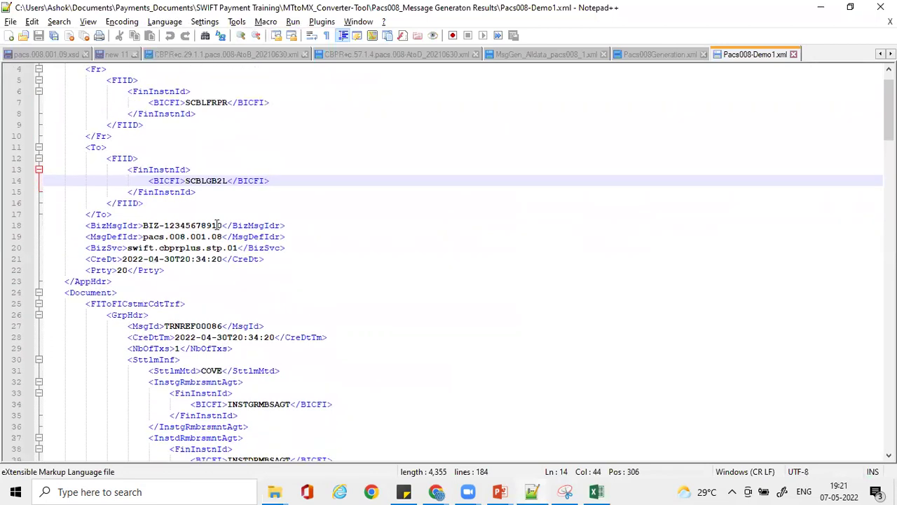
pyautogui.scroll(-4, 215, 291)
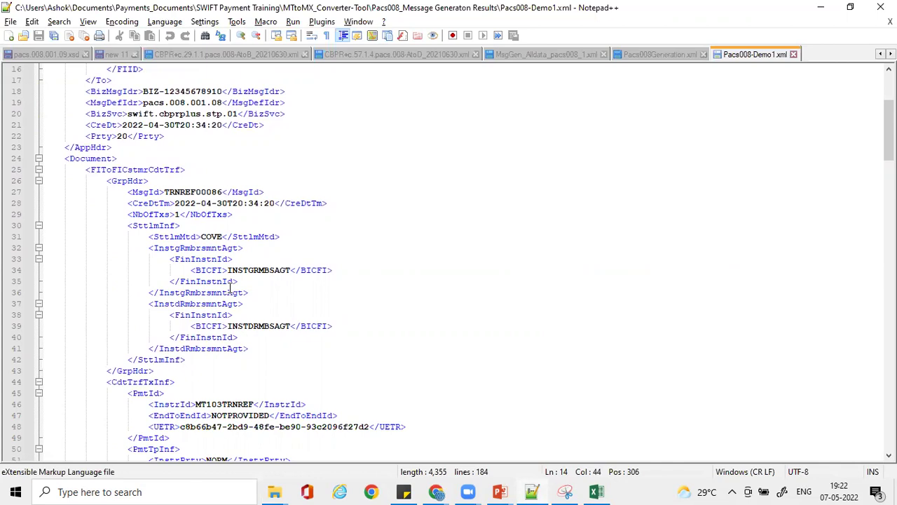
pyautogui.scroll(-1, 238, 267)
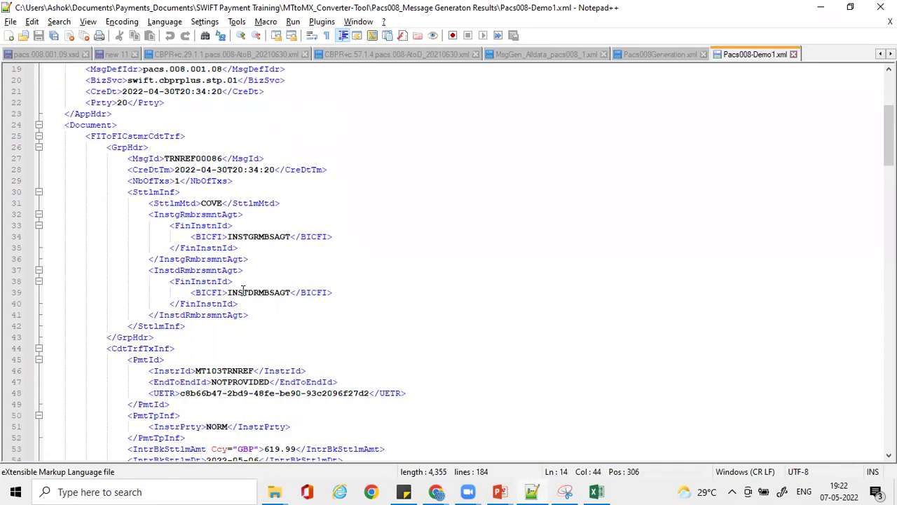
pyautogui.scroll(-2, 243, 291)
pyautogui.scroll(1, 243, 291)
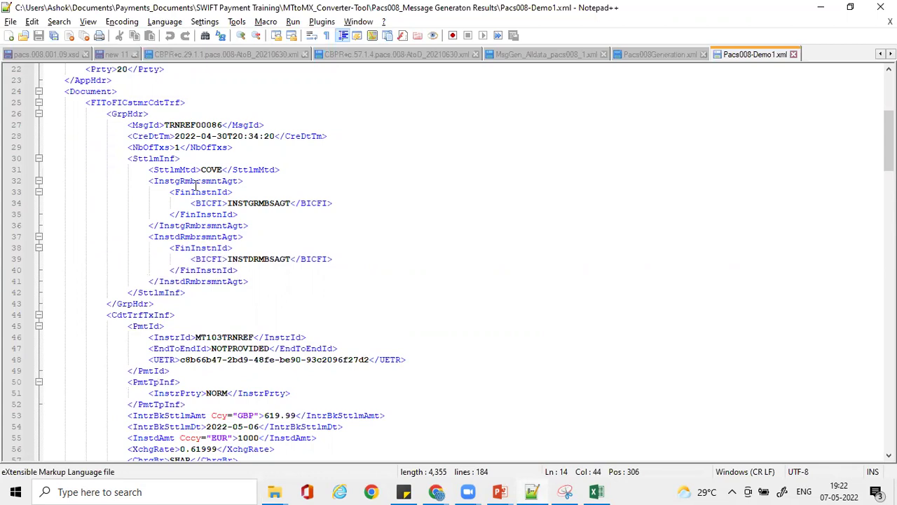
# Switch back to the MTtoMX_Translator.xlsx workbook in Excel and review its App Header, field 72, beneficiary and sender columns.
pyautogui.hotkey('alt', 'Tab')
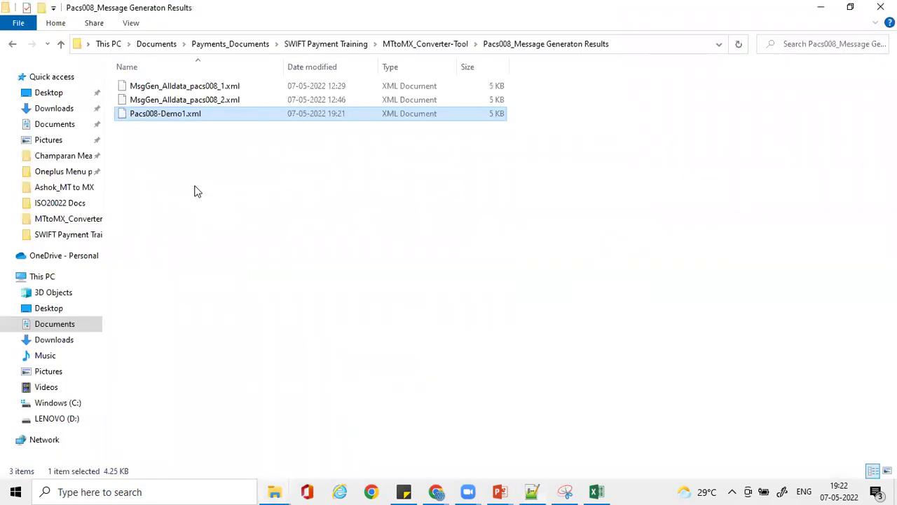
pyautogui.hotkey('alt', 'Tab')
pyautogui.hotkey('alt', 'Tab')
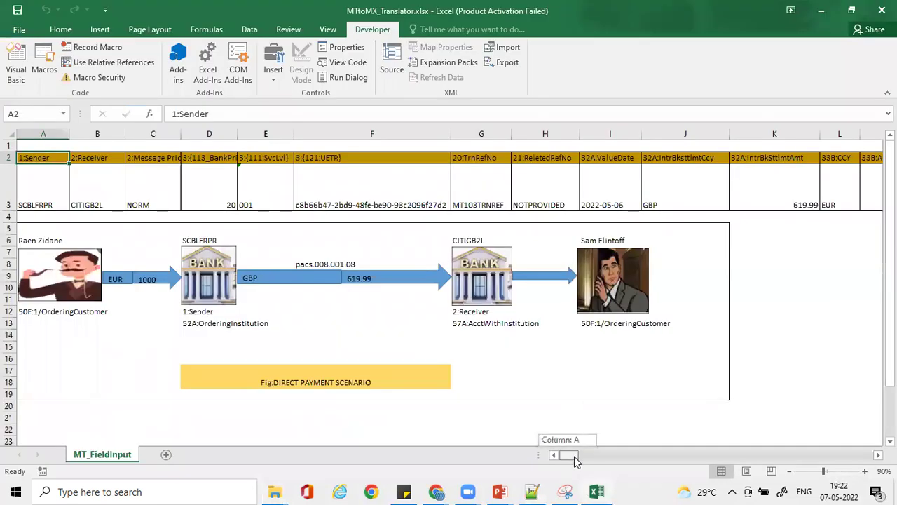
pyautogui.moveTo(574, 456); pyautogui.dragTo(833, 459)
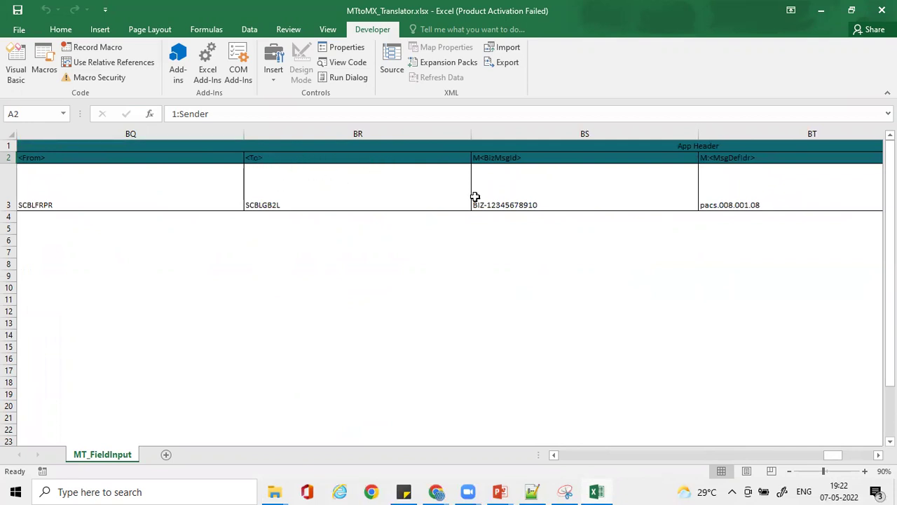
pyautogui.moveTo(833, 459); pyautogui.dragTo(805, 456)
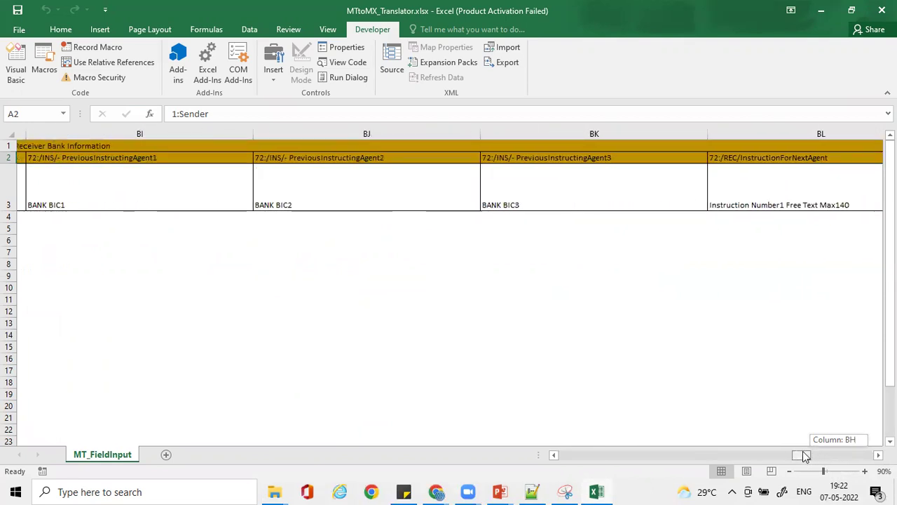
pyautogui.moveTo(806, 455); pyautogui.dragTo(698, 457)
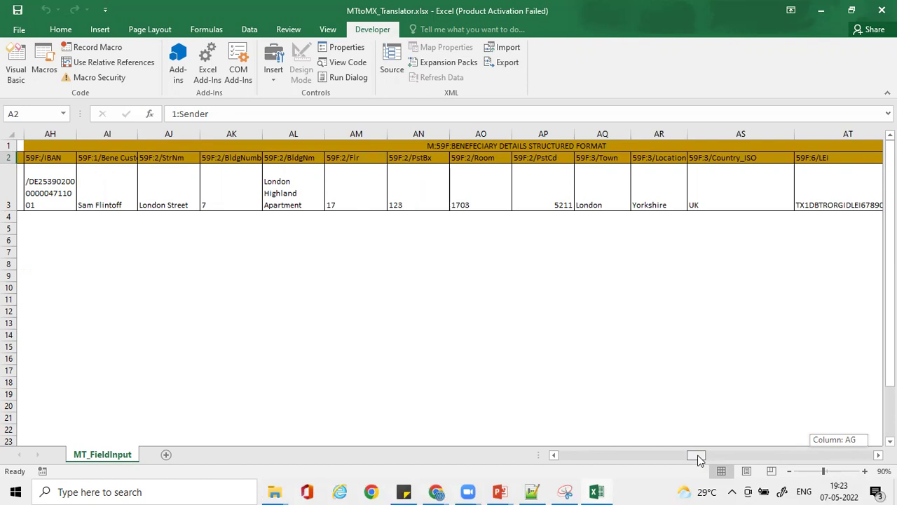
pyautogui.moveTo(697, 458)
pyautogui.mouseDown()
pyautogui.moveTo(673, 457)
pyautogui.moveTo(686, 456)
pyautogui.mouseUp()
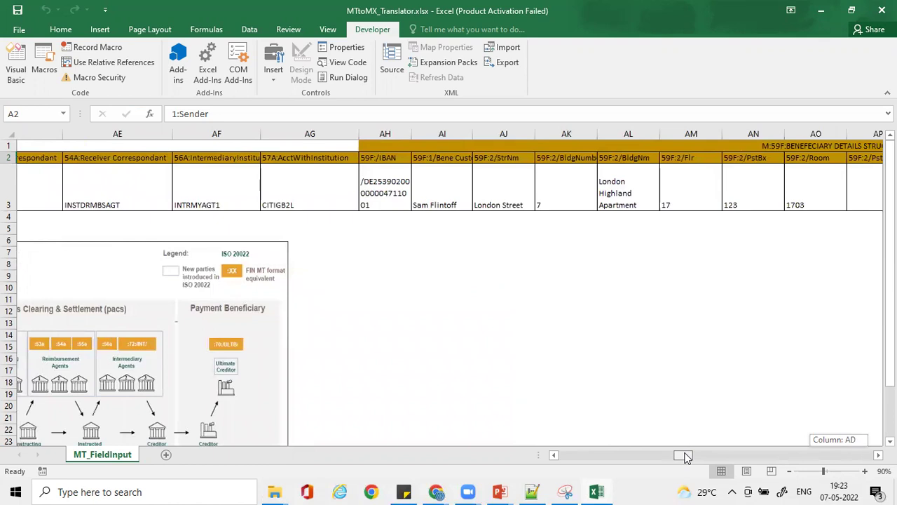
pyautogui.moveTo(686, 457); pyautogui.dragTo(563, 460)
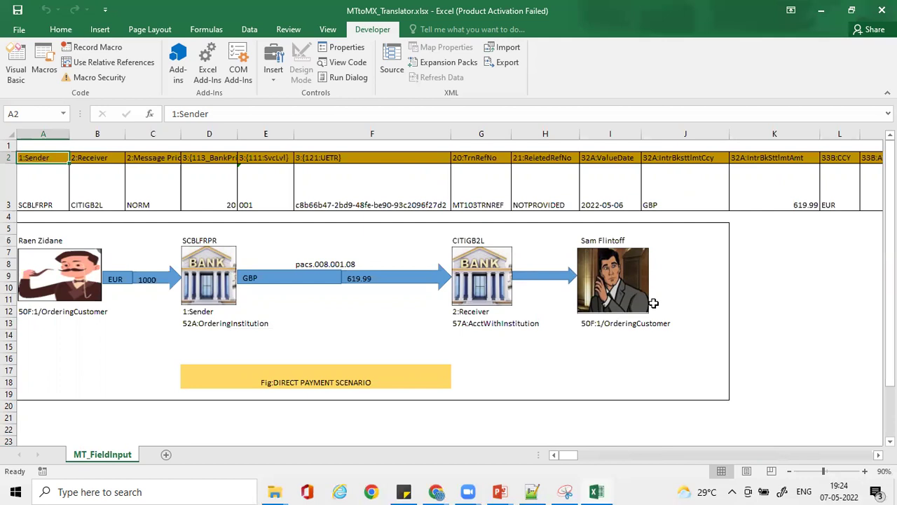
# Switch to PowerPoint.
pyautogui.moveTo(506, 489)
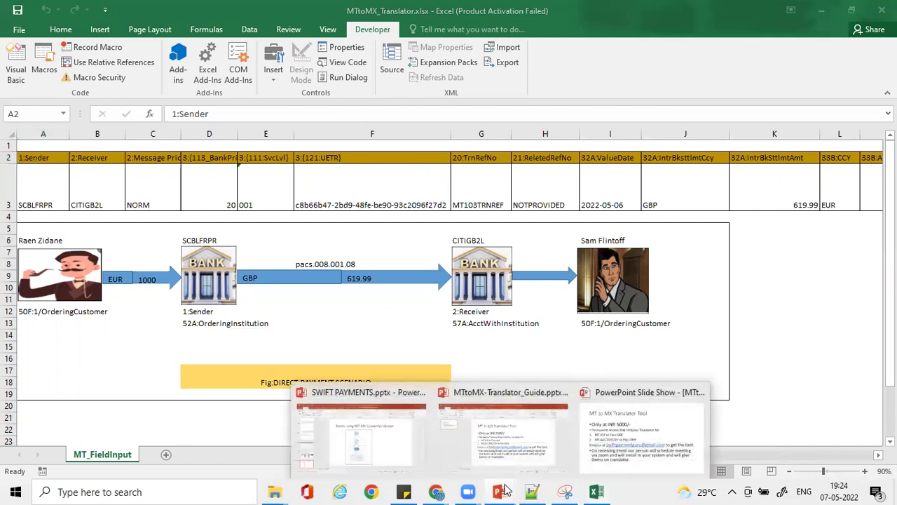